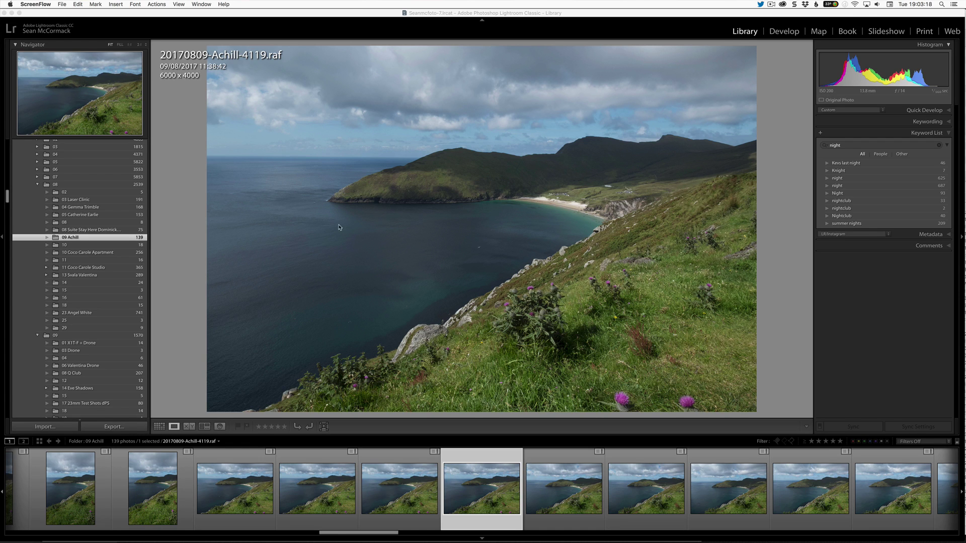
Step: Hide the panels and open the Achill coastline photo in the Develop module
left_click(189, 344)
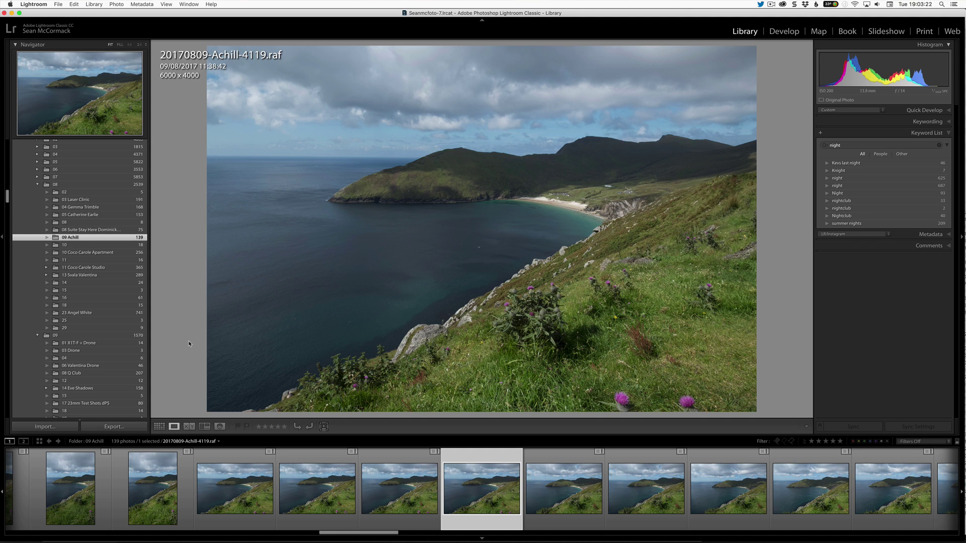
key("shift+Tab")
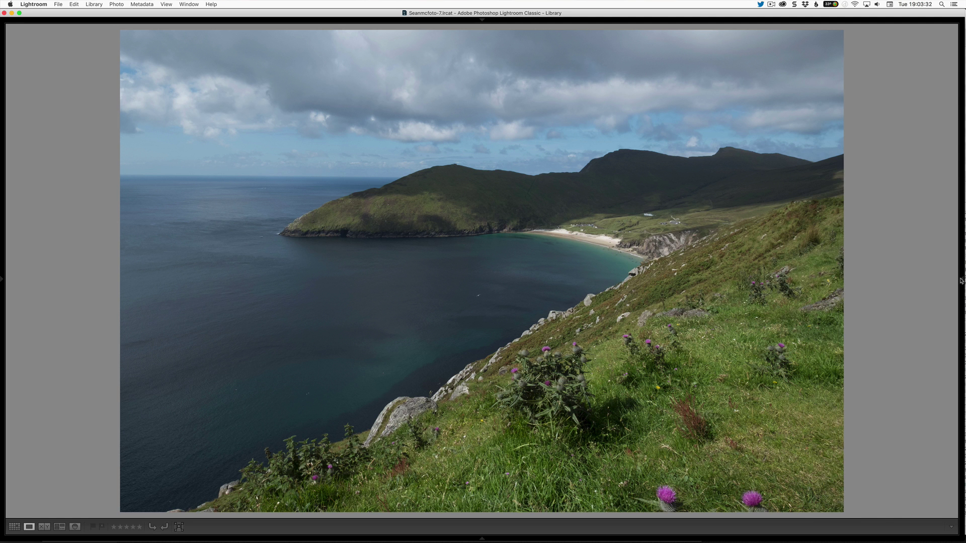
mouse_move(963, 280)
key("d")
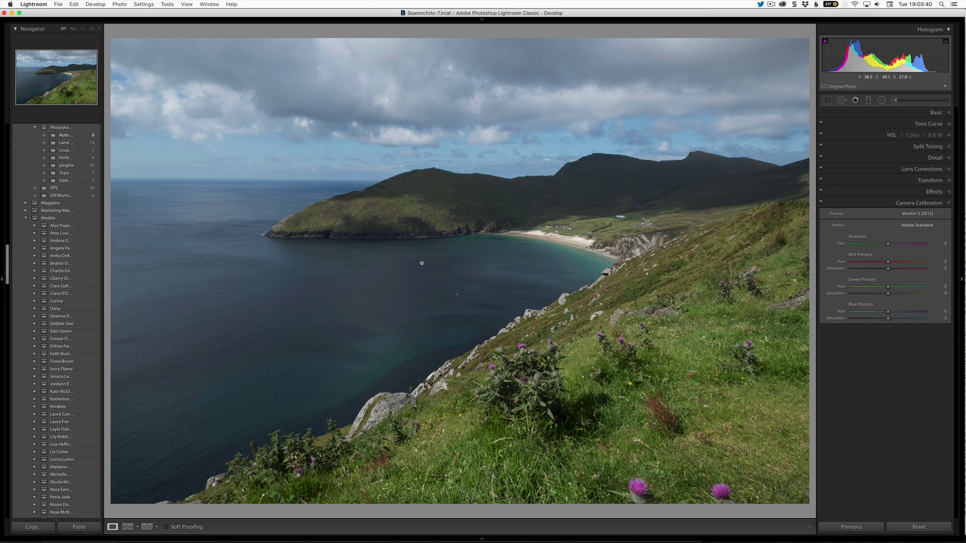
Step: Collapse the left panel and update the photo to process Version 4 (Current)
key("F7")
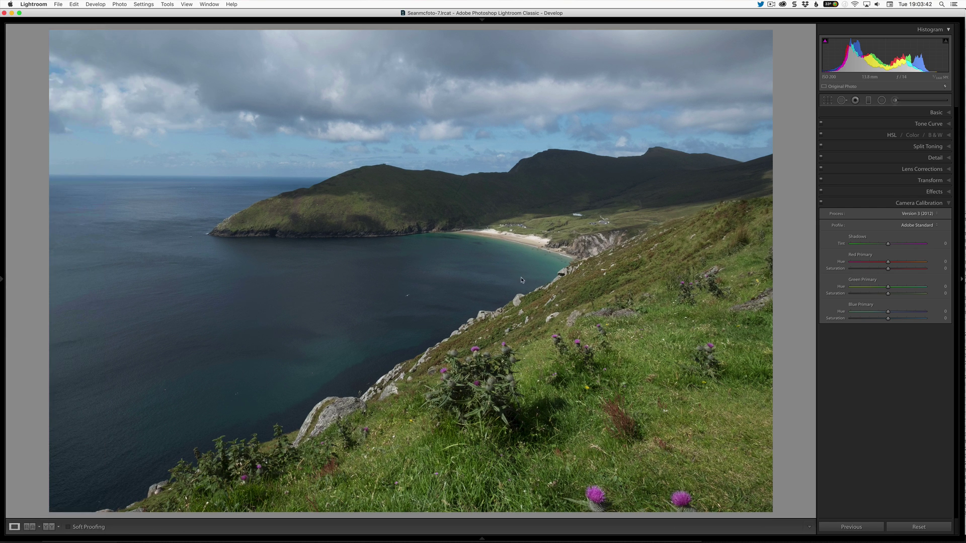
left_click(943, 87)
left_click(559, 184)
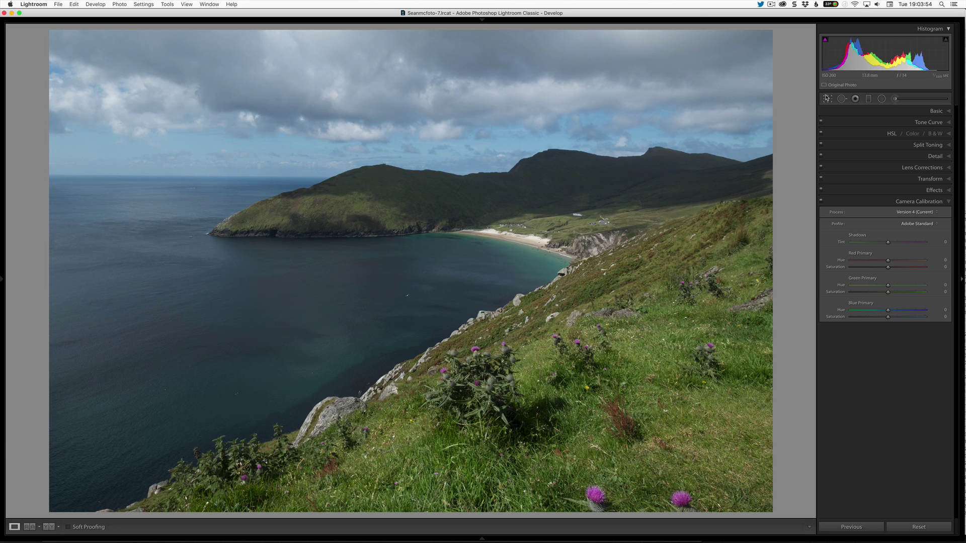
left_click(828, 99)
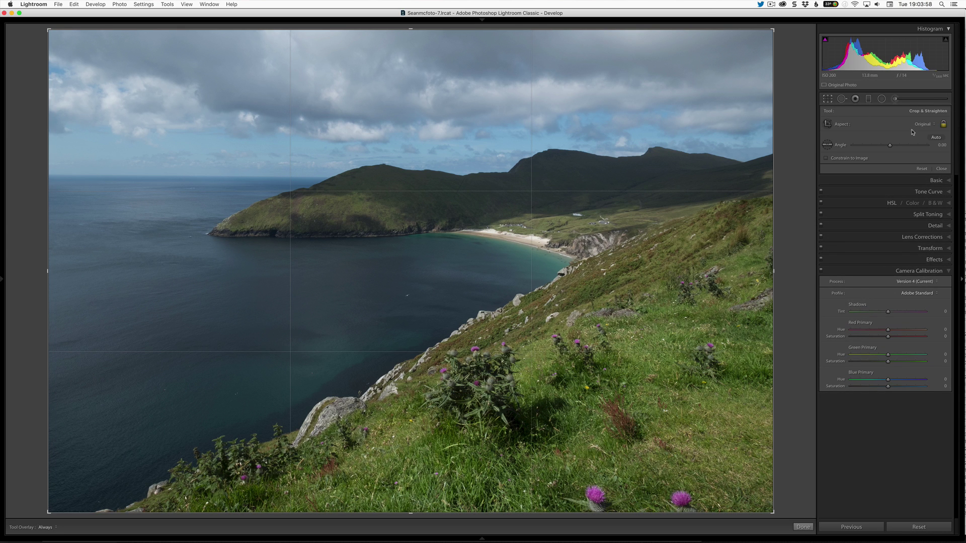
Step: Straighten the sea horizon to −0.48° with the Straighten tool and apply the crop
left_click(935, 138)
left_click_drag(93, 175, 313, 176)
left_click_drag(313, 176, 314, 177)
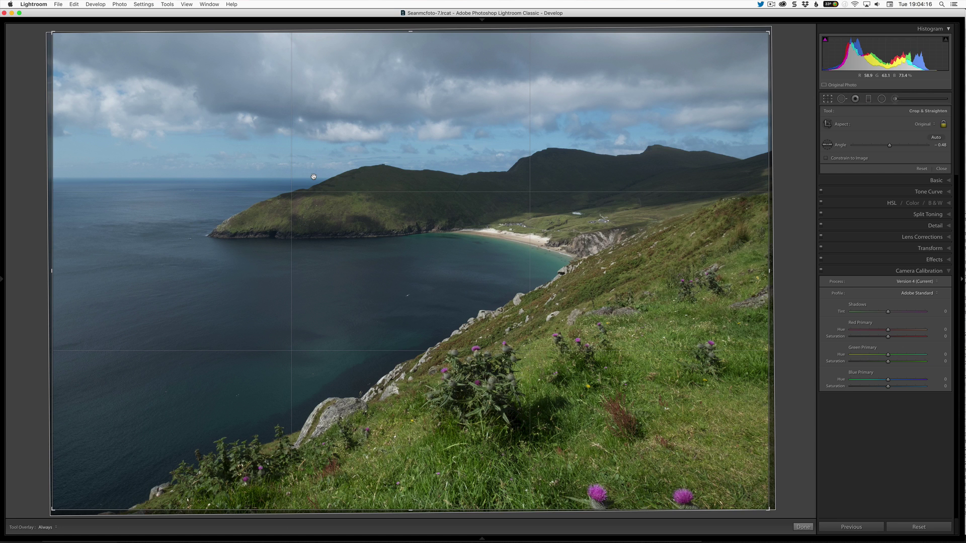
key("Return")
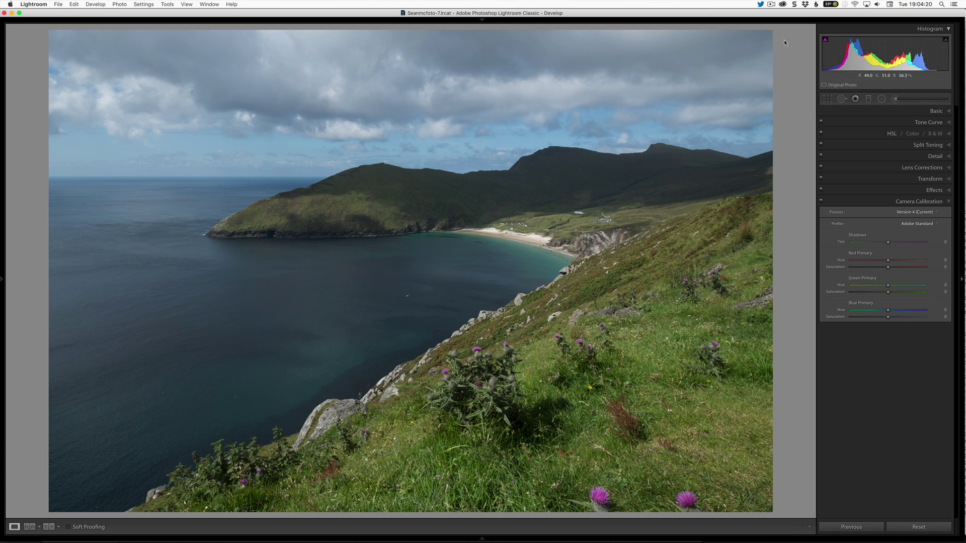
Step: Set Exposure +0.52, Highlights −100, Shadows +98 and Blacks −25 in the Basic panel
left_click_drag(888, 67, 904, 68)
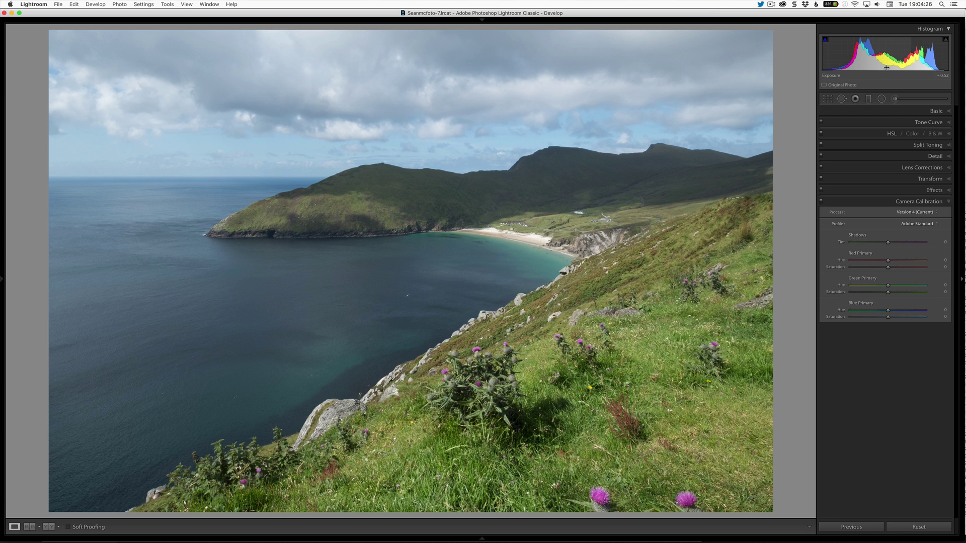
left_click(934, 111)
left_click_drag(888, 189, 924, 197)
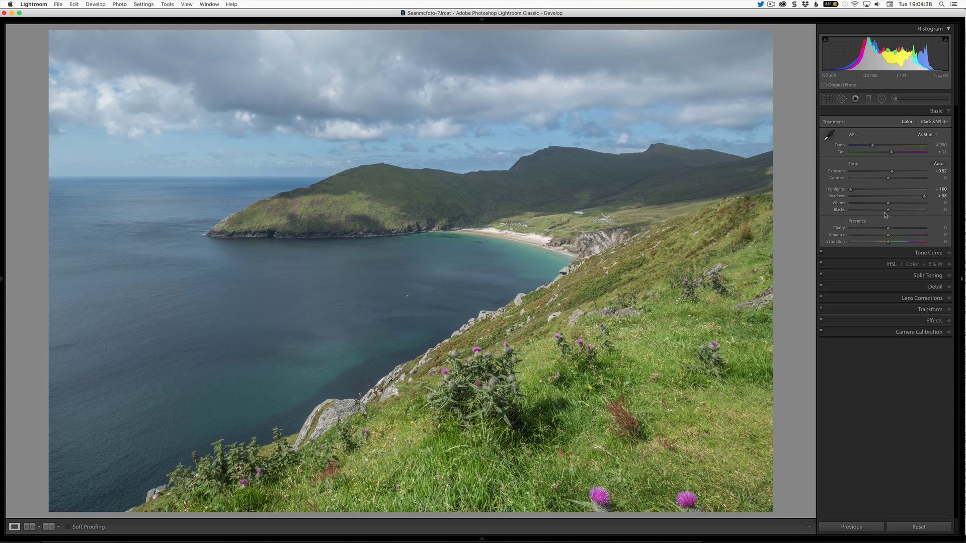
left_click_drag(888, 209, 878, 212)
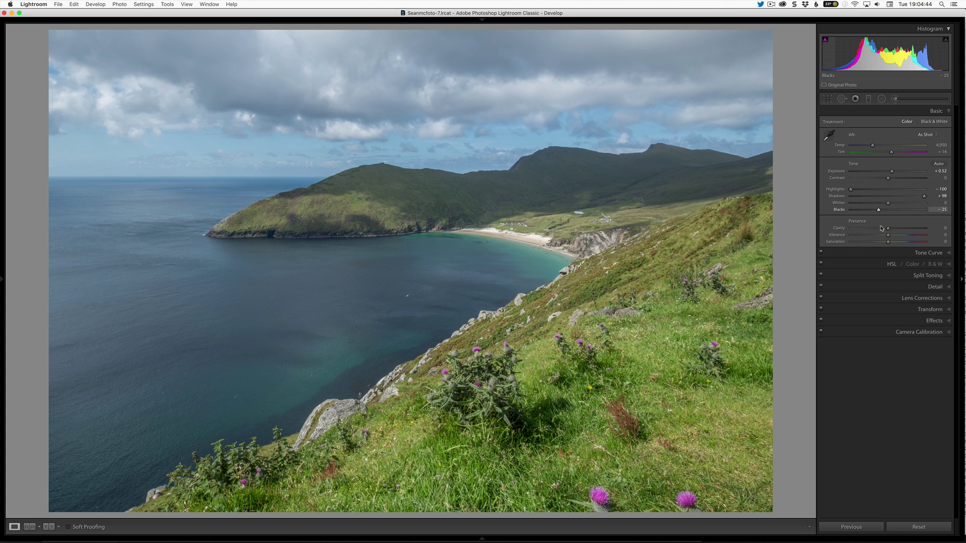
left_click(938, 323)
Step: Raise Dehaze to about +37 and nudge exposure to +0.64
left_click_drag(889, 295, 899, 295)
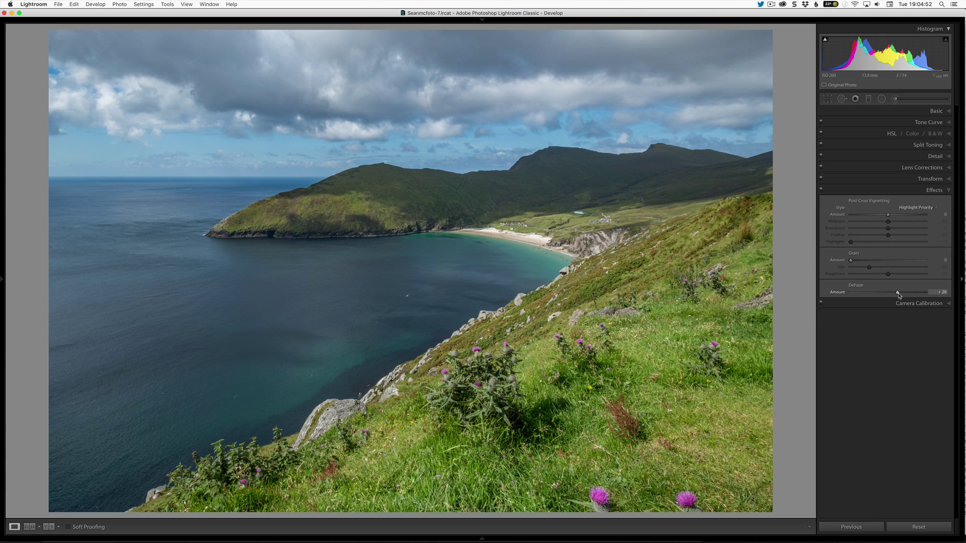
left_click_drag(899, 295, 900, 296)
left_click_drag(900, 296, 903, 296)
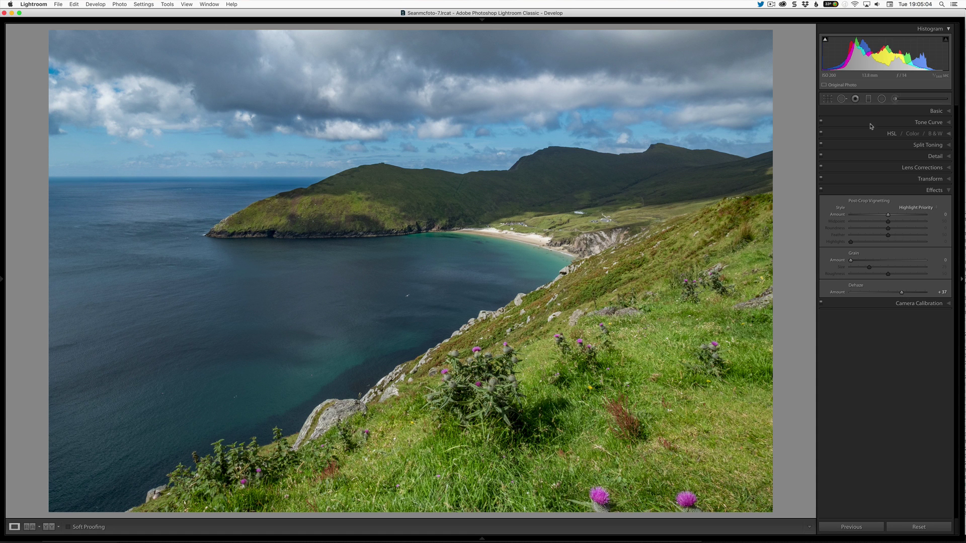
left_click_drag(887, 62, 895, 62)
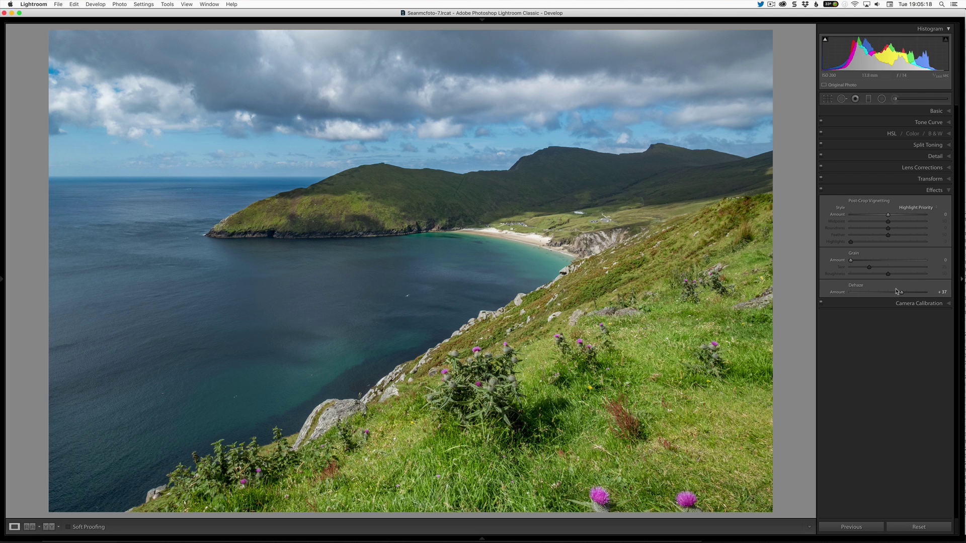
Step: Apply the Camera Velvia/VIVID profile in Camera Calibration
left_click(911, 304)
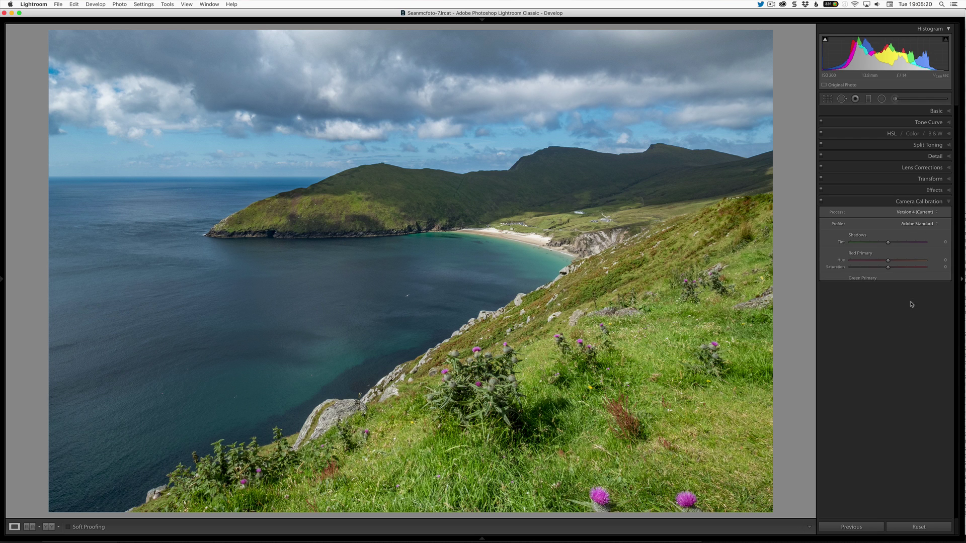
left_click(915, 226)
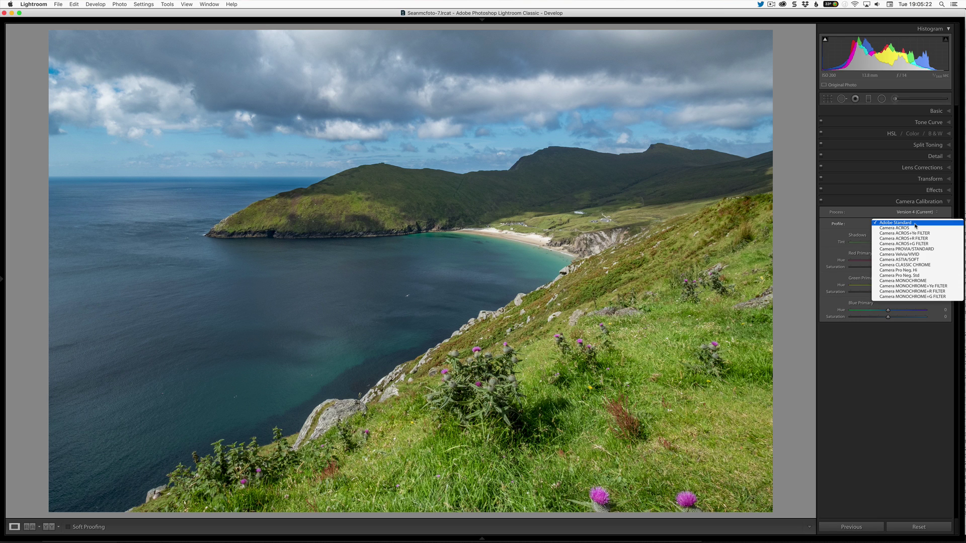
left_click(929, 255)
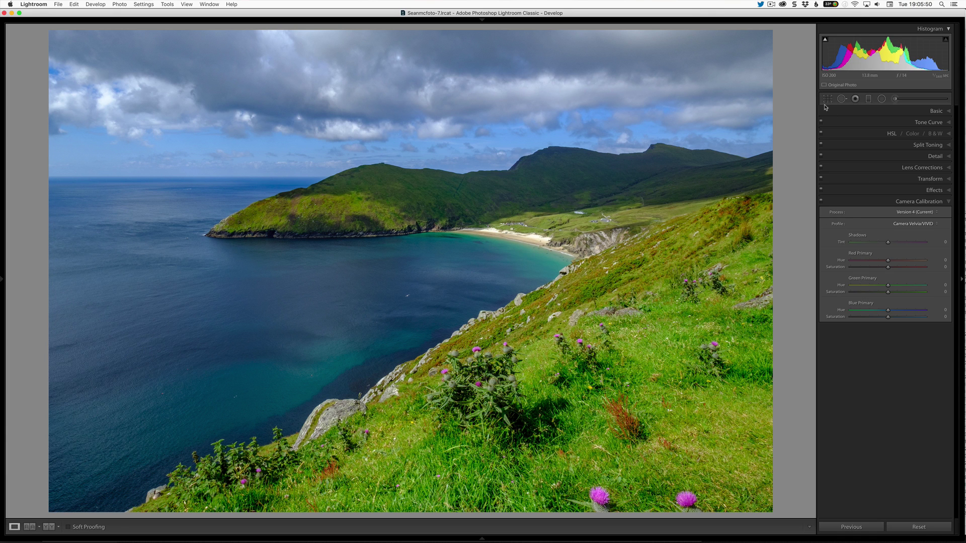
left_click(841, 99)
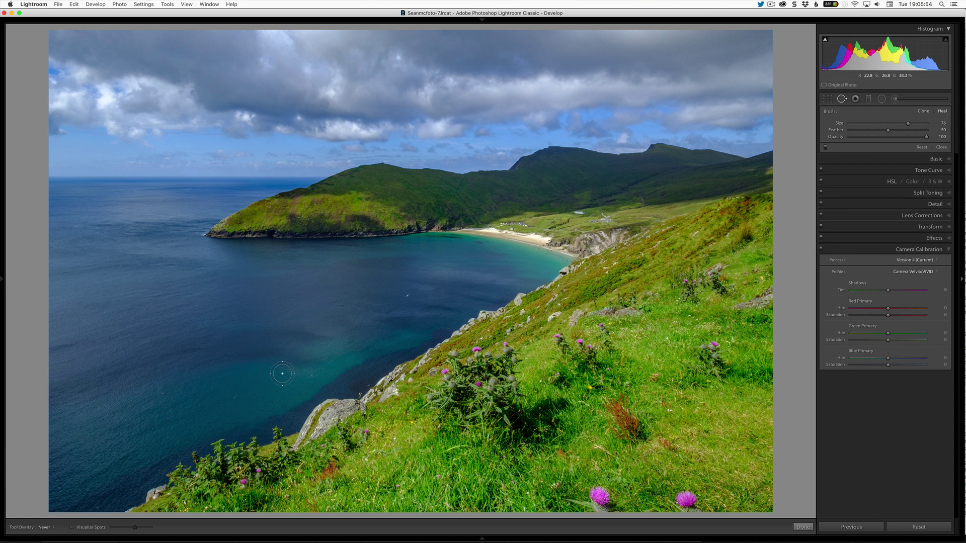
Step: Check for dust with Visualize Spots at a higher sensitivity, then return to normal view
mouse_move(26, 534)
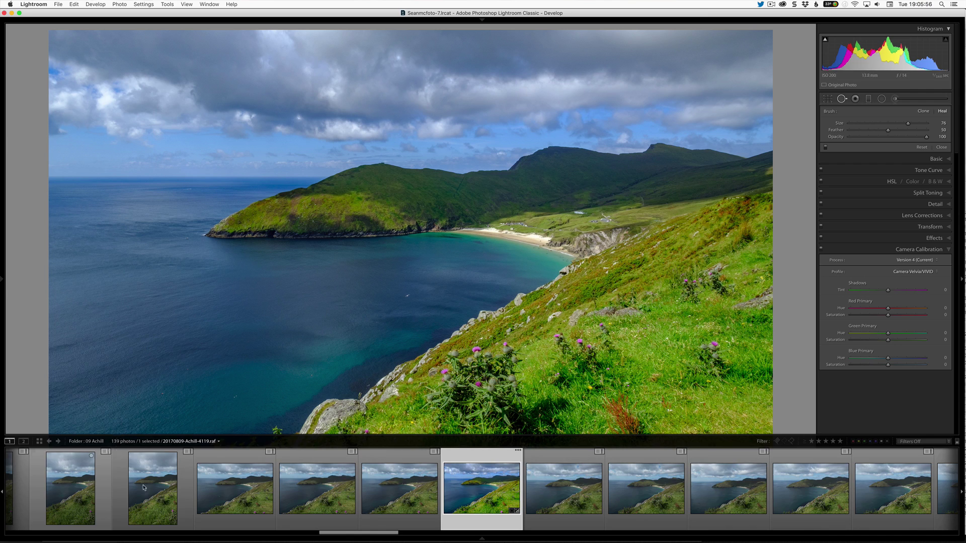
left_click(71, 529)
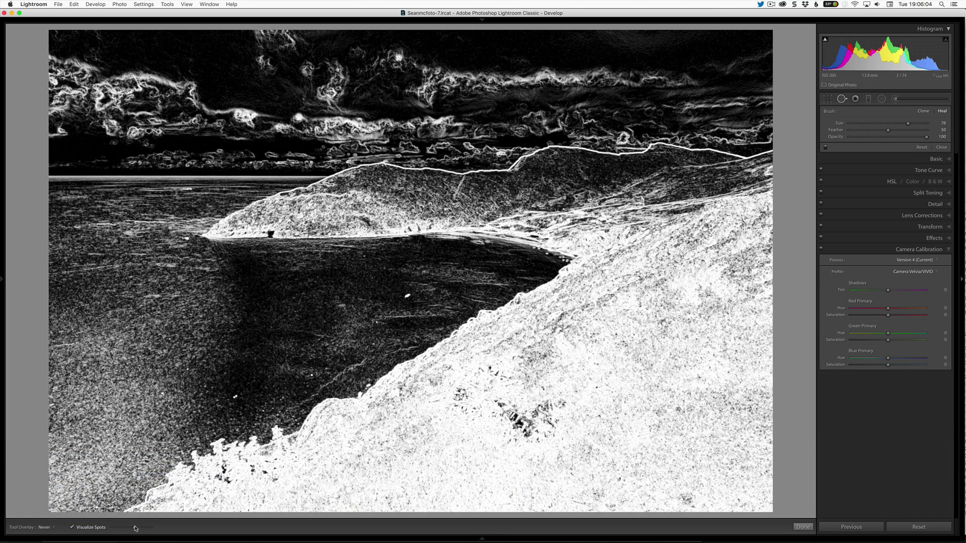
left_click_drag(143, 528, 142, 529)
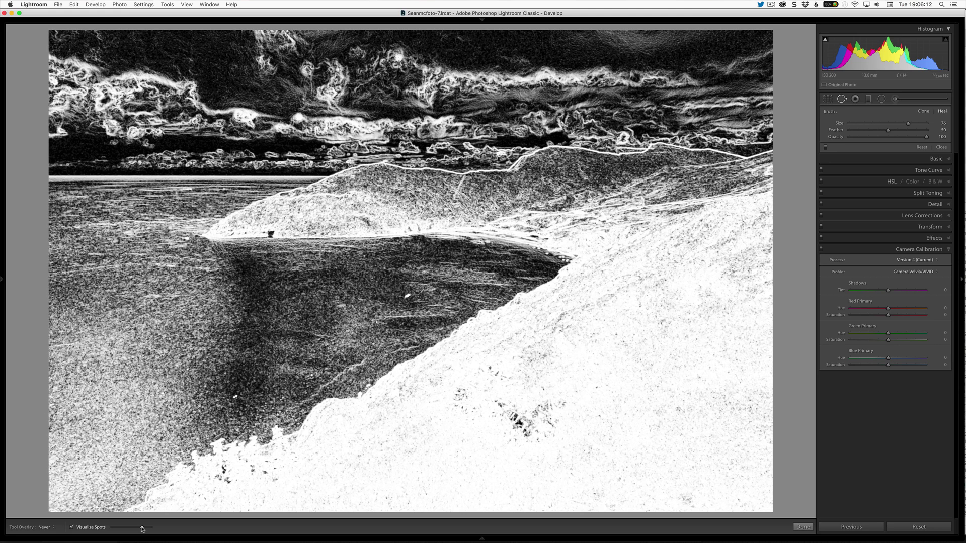
left_click(72, 527)
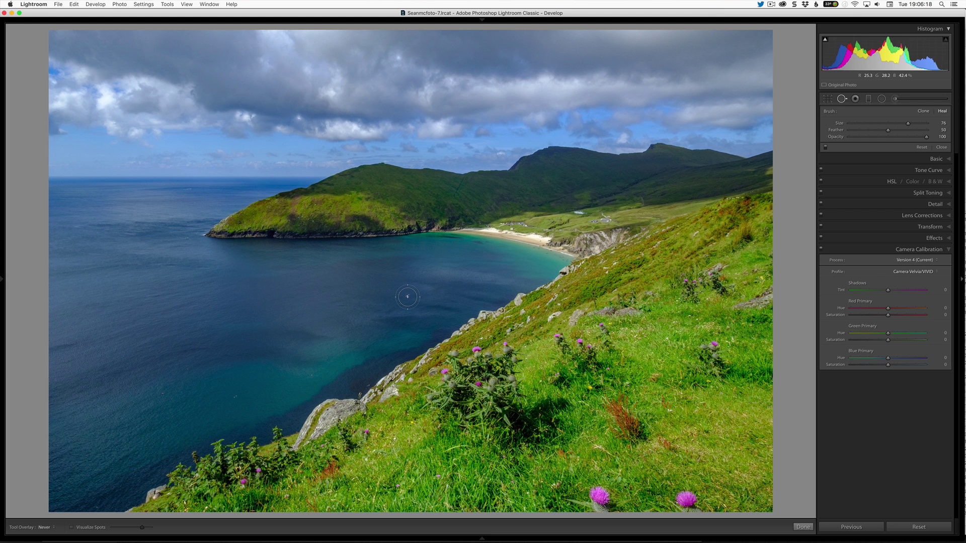
scroll(408, 296, "down", 2)
Step: Heal two blemishes in the bay's water, moving their sources onto clean water
left_click(408, 296)
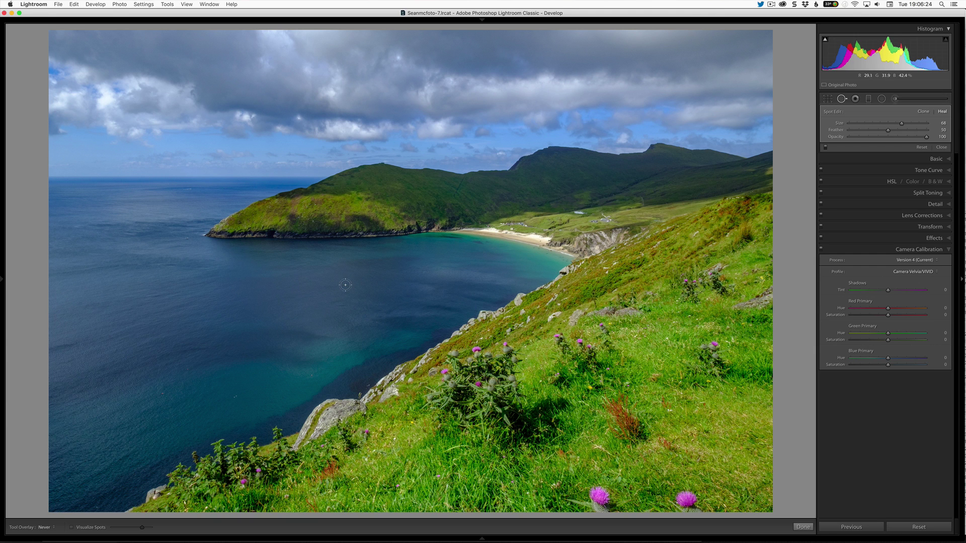
key("h")
mouse_move(408, 280)
left_mouse_down()
mouse_move(424, 286)
mouse_move(425, 298)
left_mouse_up()
left_click(408, 295)
left_click_drag(397, 293, 392, 294)
key("h")
left_click(935, 238)
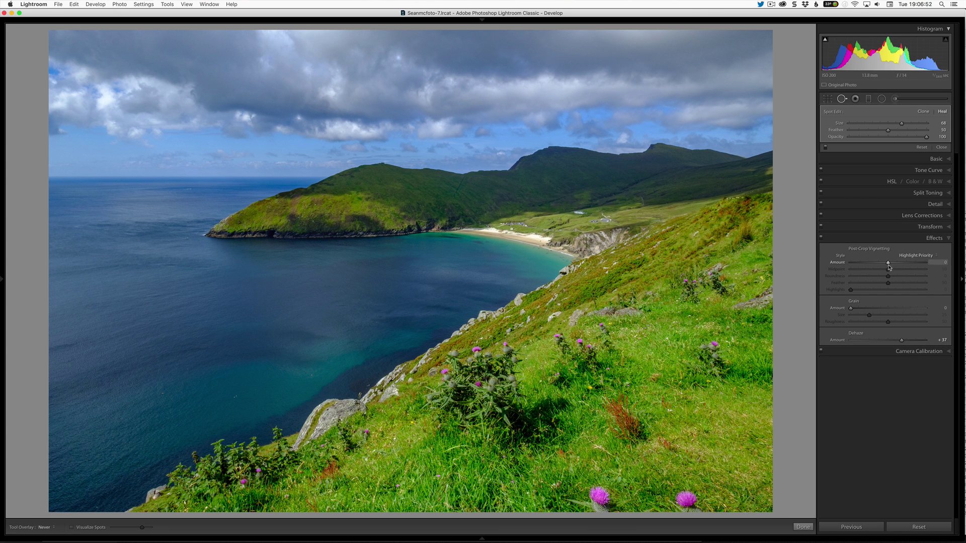
Step: Set the Post-Crop Vignetting Amount to about −29
left_click_drag(888, 263, 877, 263)
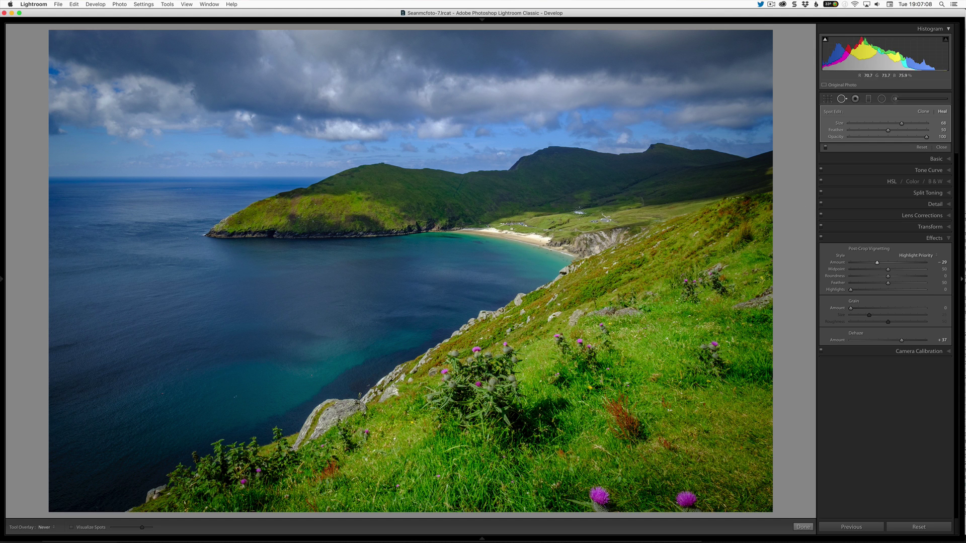
Step: Draw an inverted radial filter around the village, reset Saturation, and set Exposure +0.42
left_click(881, 100)
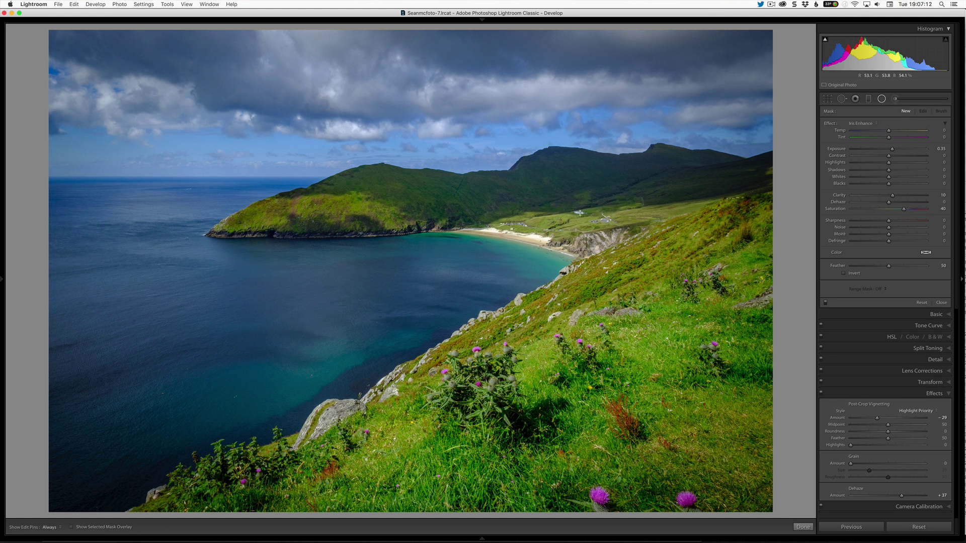
left_click_drag(579, 212, 561, 203)
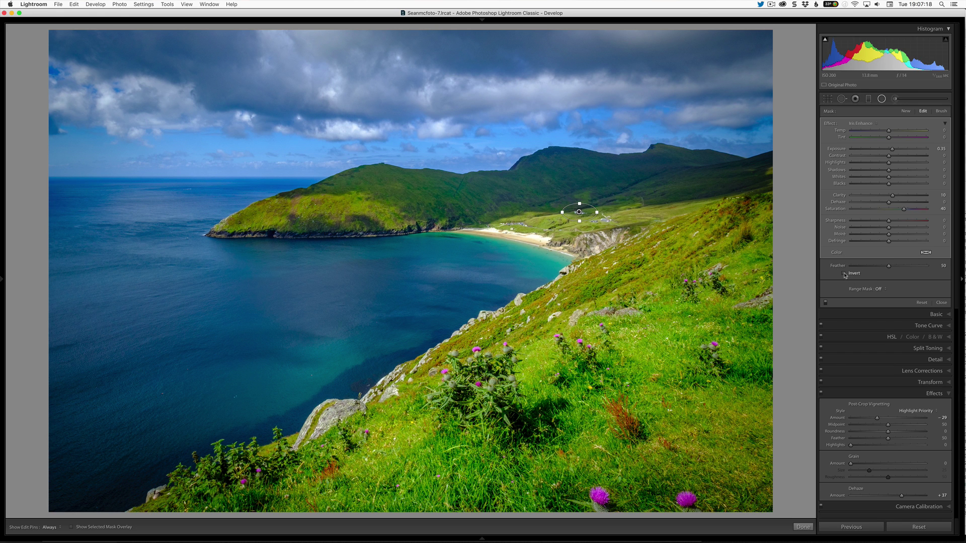
left_click(844, 273)
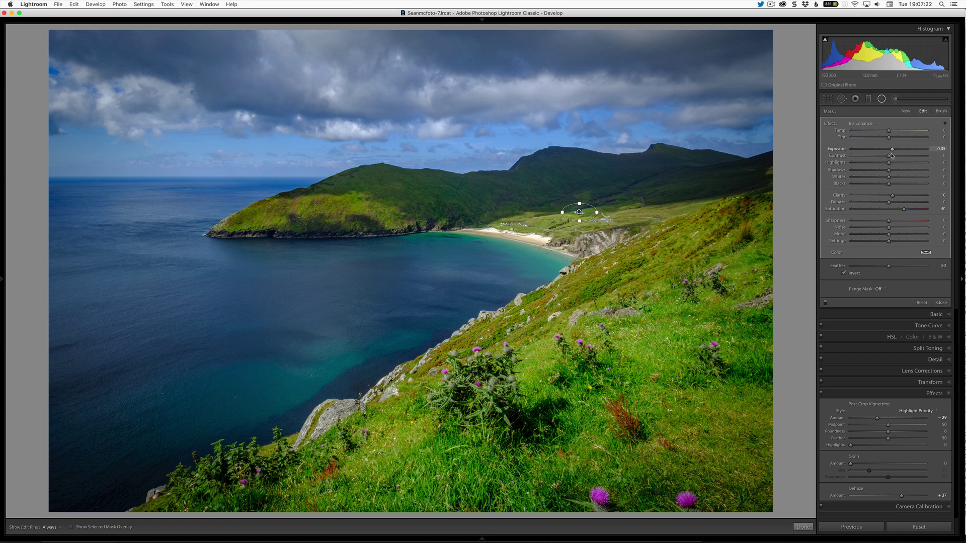
double_click(839, 209)
left_click_drag(894, 152, 894, 152)
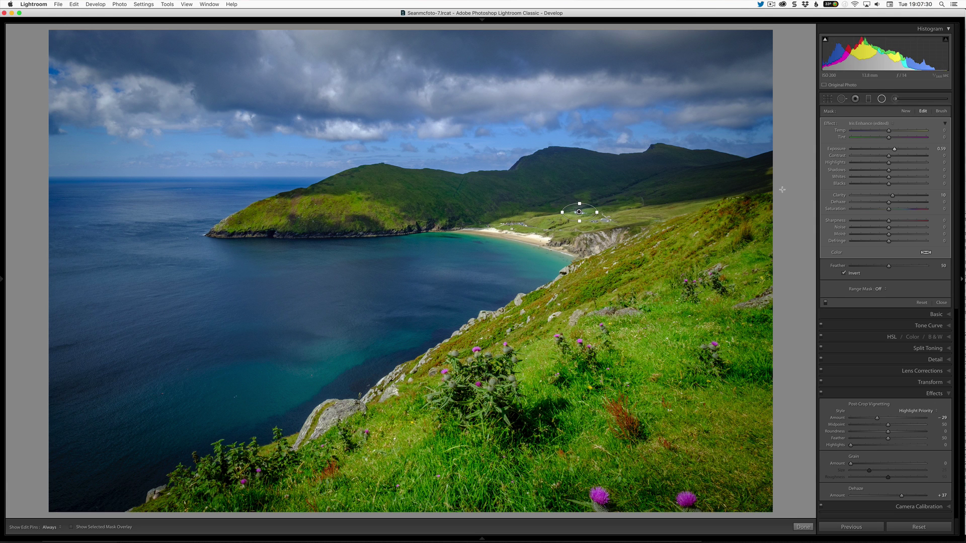
key("h")
Step: Tighten the crop at the original aspect ratio, shifting the framing to trim the left side
left_click(827, 99)
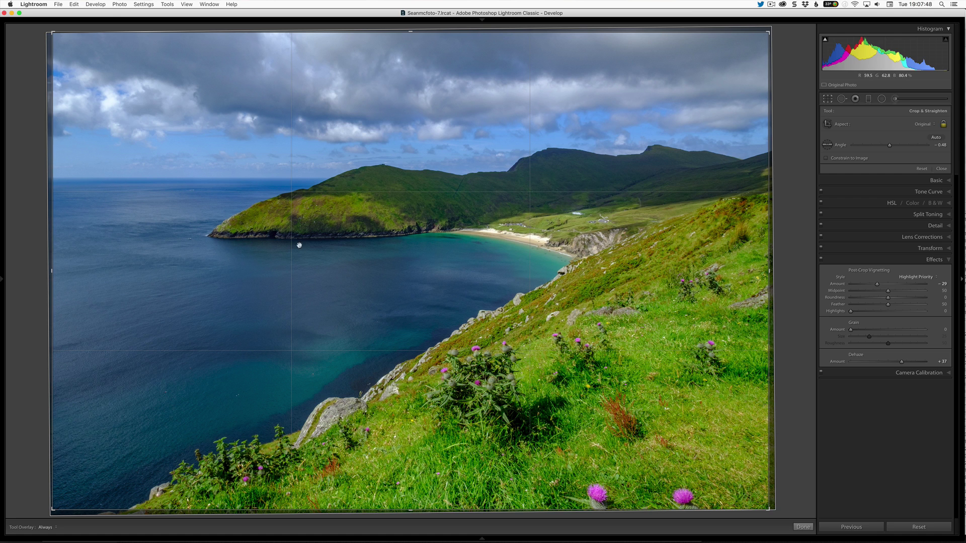
left_click_drag(411, 509, 410, 495)
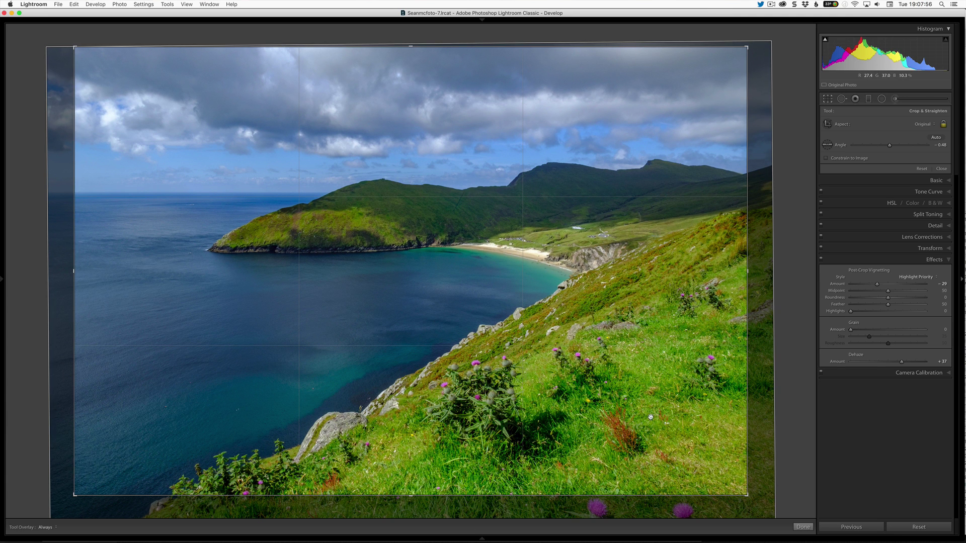
left_click_drag(657, 418, 625, 416)
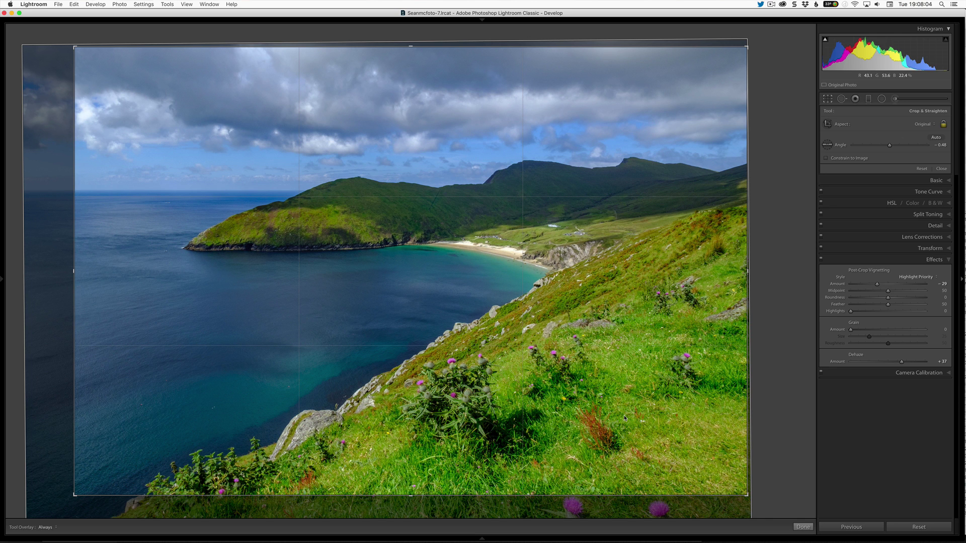
key("Return")
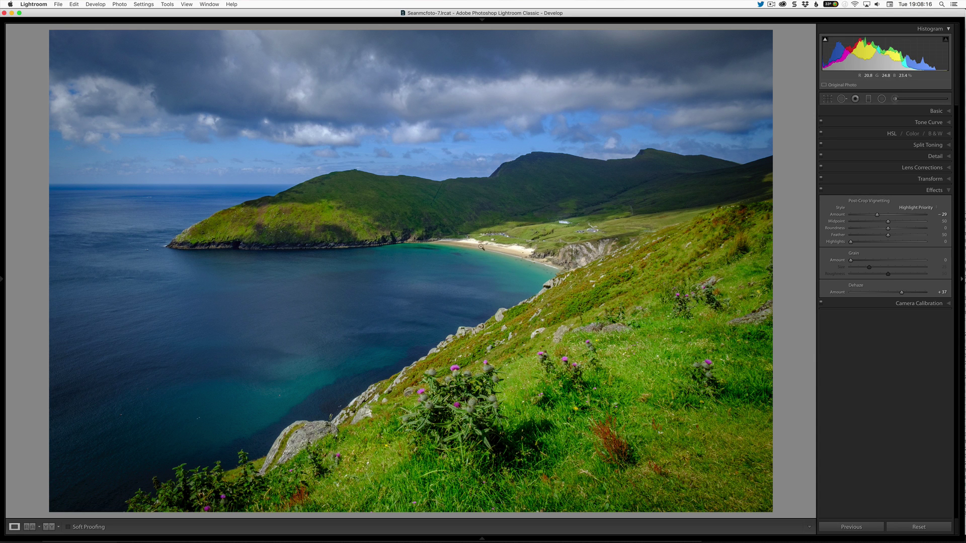
Step: Place a new radial filter on the beach, then centre and rotate its ellipse to fit
left_click(881, 99)
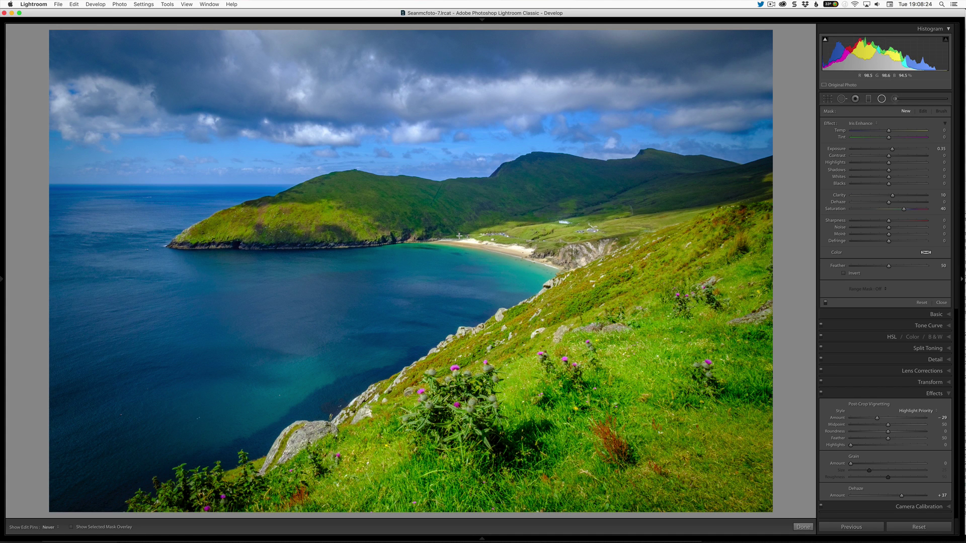
left_click(535, 241)
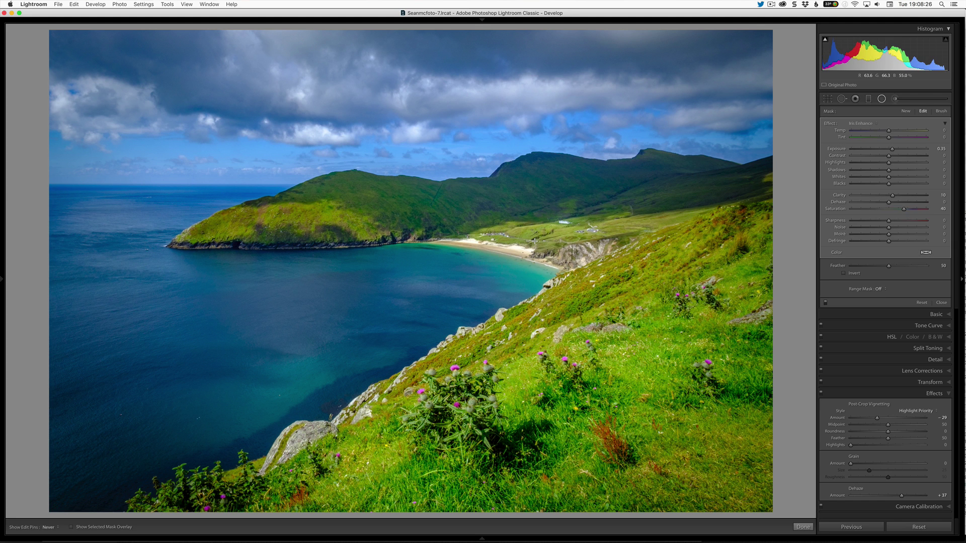
left_click_drag(537, 241, 500, 246)
left_click_drag(573, 250, 570, 258)
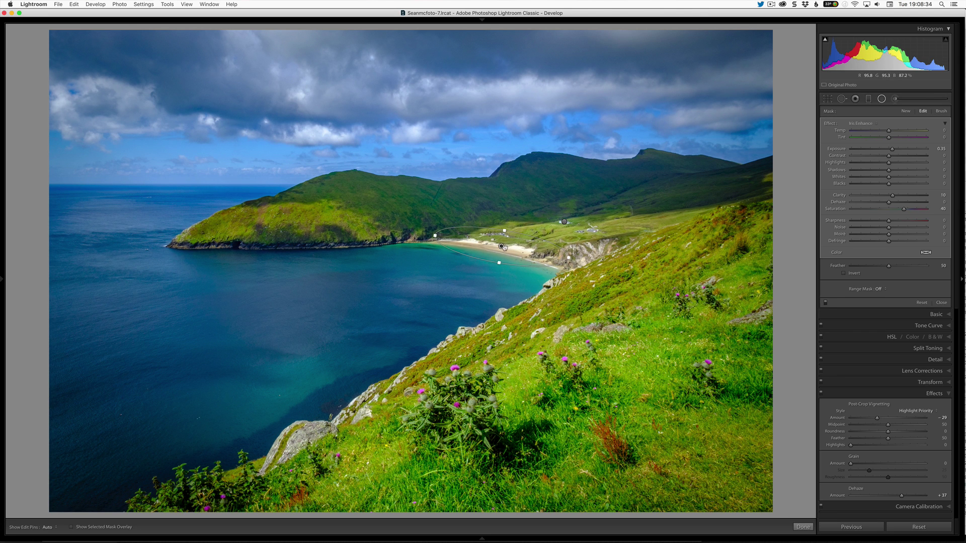
left_click_drag(500, 246, 500, 246)
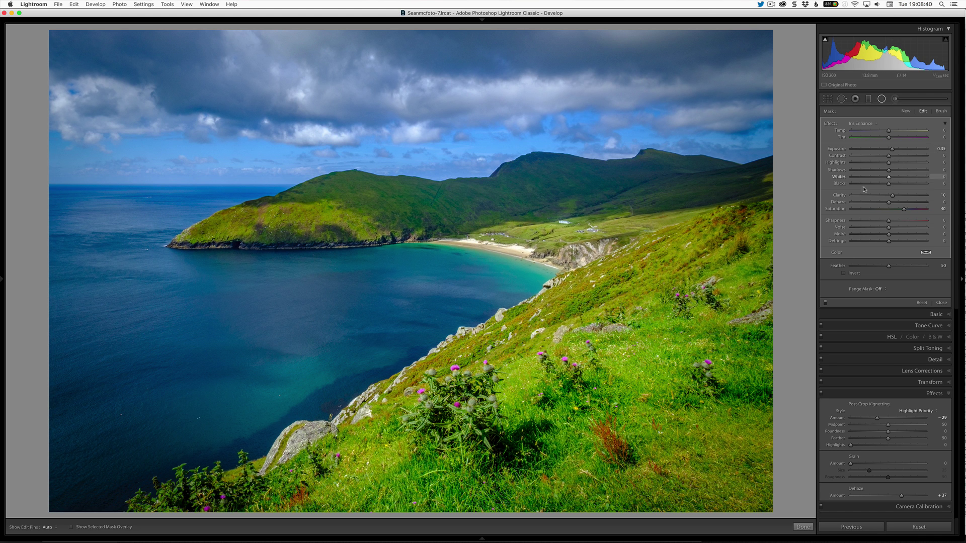
Step: Invert the radial filter, lower its exposure to −0.17, and toggle it off and on to compare
left_click(844, 274)
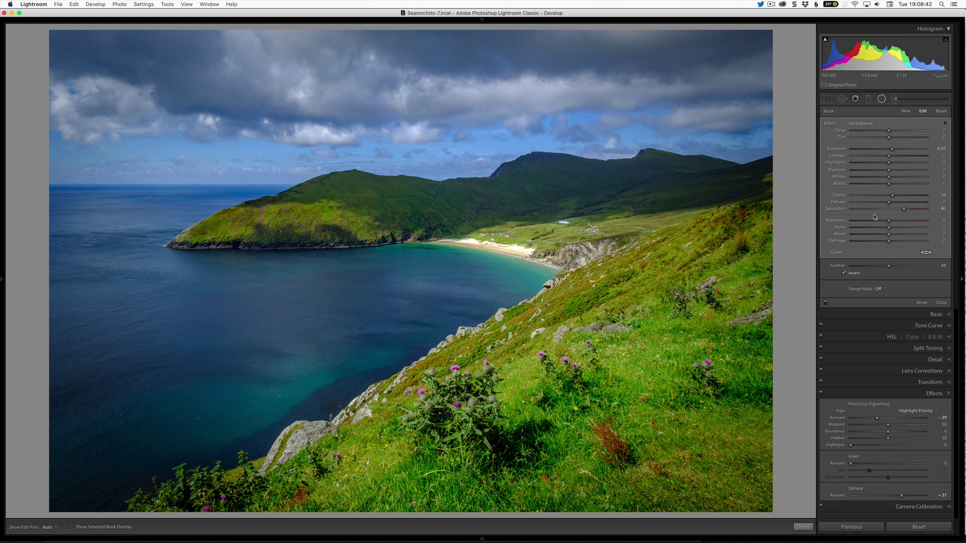
left_click_drag(892, 149, 868, 164)
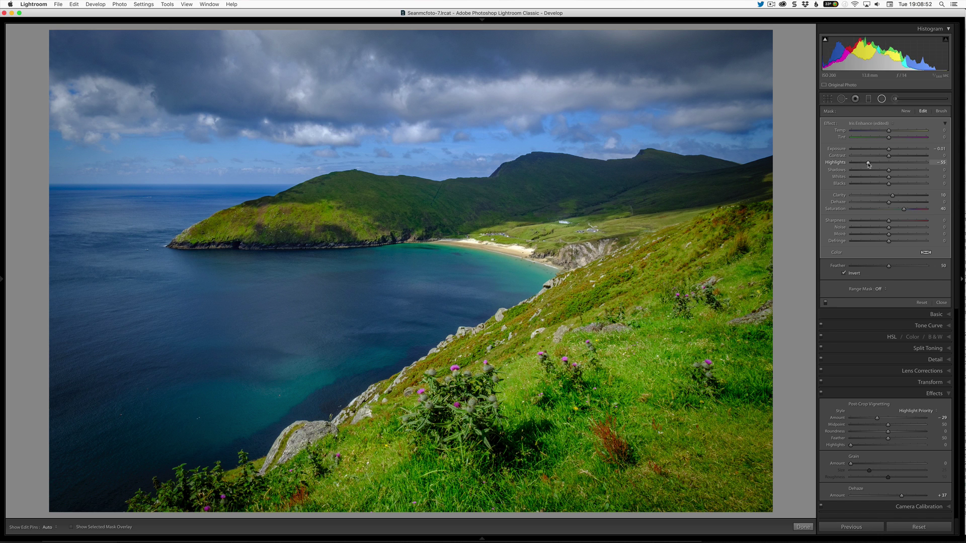
left_click(826, 303)
left_click(825, 304)
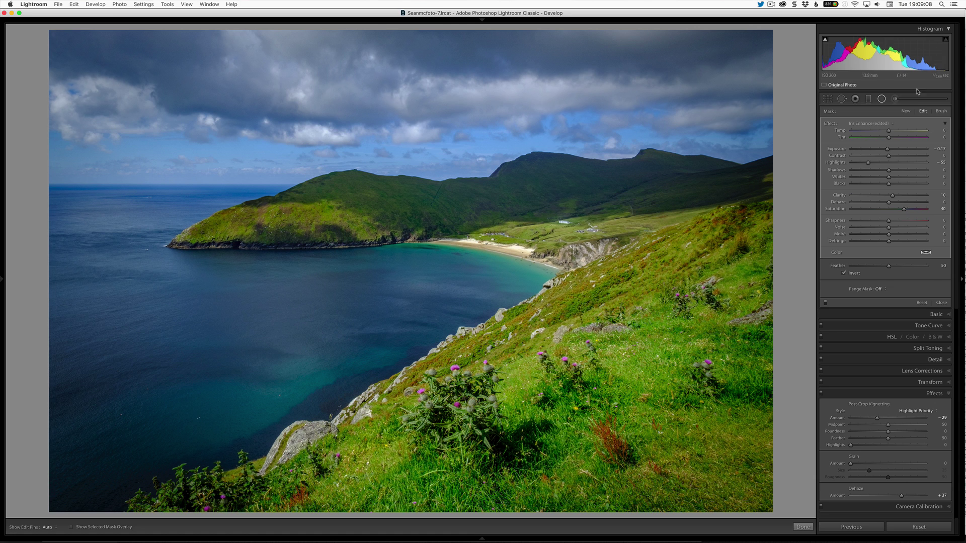
left_click(895, 99)
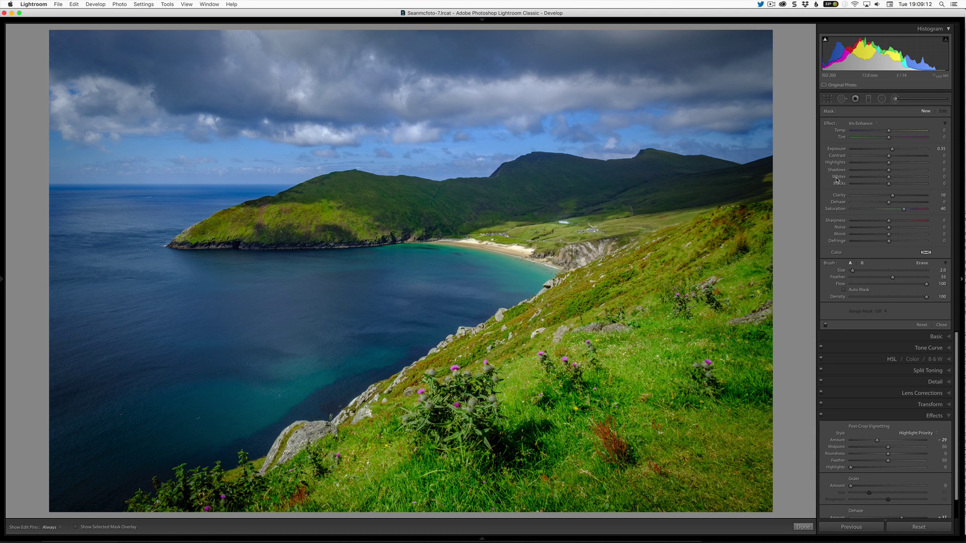
Step: Reset the brush's saturation, lower its exposure slightly, and hide the edit pins
double_click(836, 209)
left_click_drag(892, 150, 891, 152)
scroll(422, 204, "up", 5)
scroll(421, 204, "up", 3)
scroll(422, 204, "down", 2, "shift")
scroll(421, 204, "up", 10, "shift")
scroll(418, 204, "down", 4)
key("h")
key("h")
Step: Set the headland brush stroke to Dehaze 15, Clarity 29 and Exposure 0.51
left_click_drag(889, 202, 895, 203)
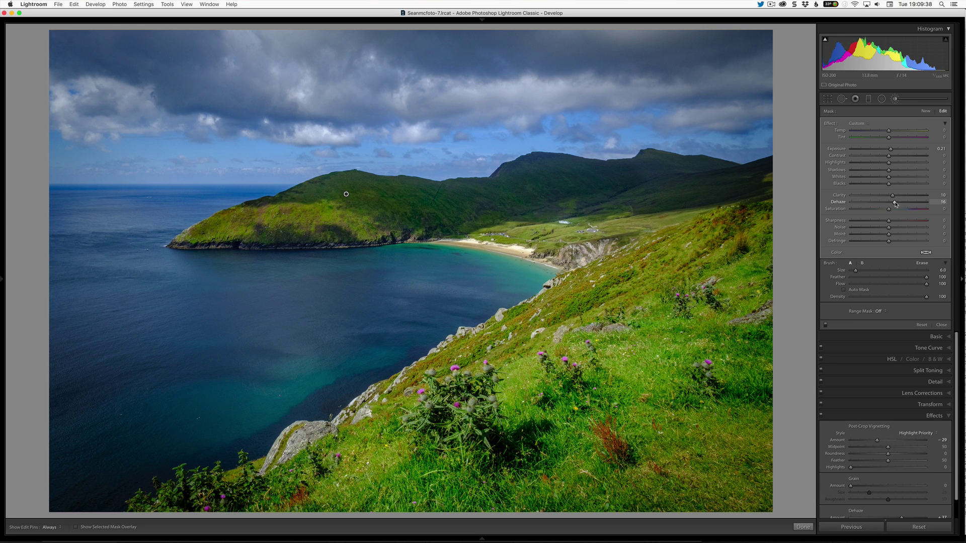
left_click_drag(893, 196, 899, 197)
left_click_drag(891, 152, 894, 152)
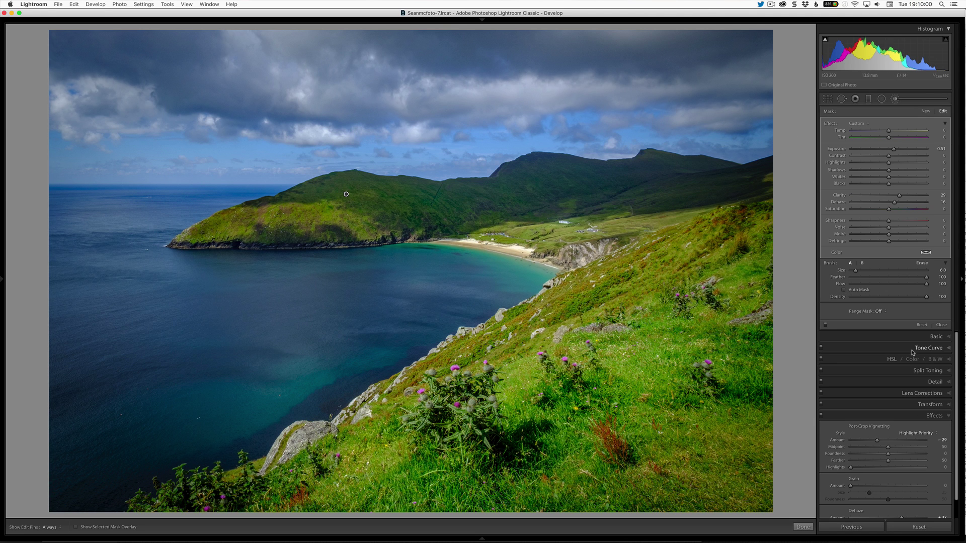
Step: Show the Tone Curve and lift the RGB curve's black point to fade shadows
left_click(934, 336)
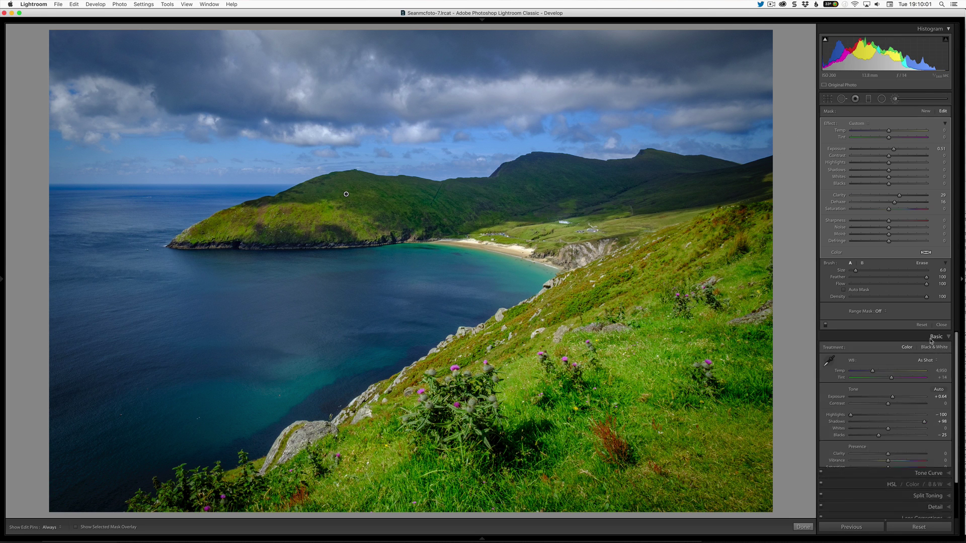
left_click(914, 478)
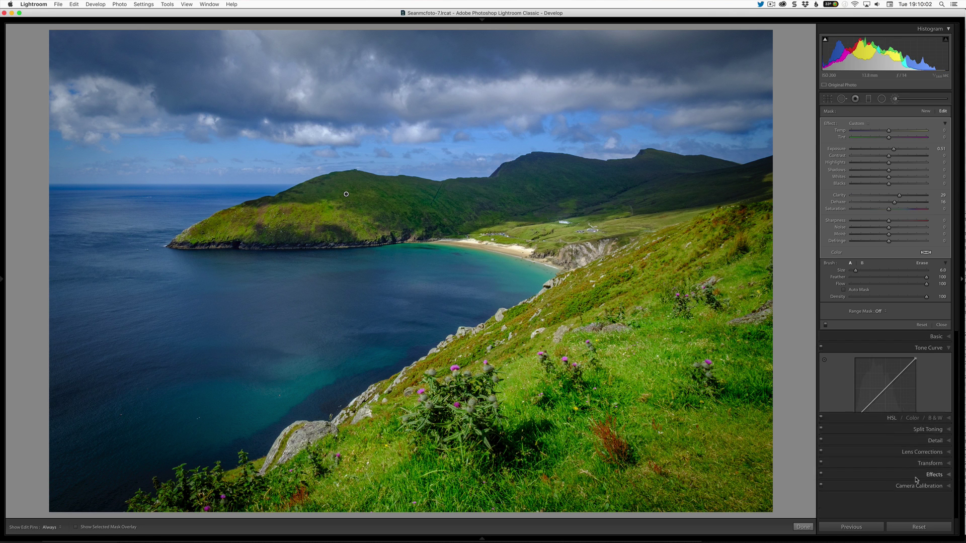
left_click(879, 395)
left_click_drag(855, 418, 854, 416)
Step: Add trial points on the Red channel curve and pull down the Blue channel curve
left_click(915, 427)
left_click(912, 431)
left_click_drag(899, 374, 899, 374)
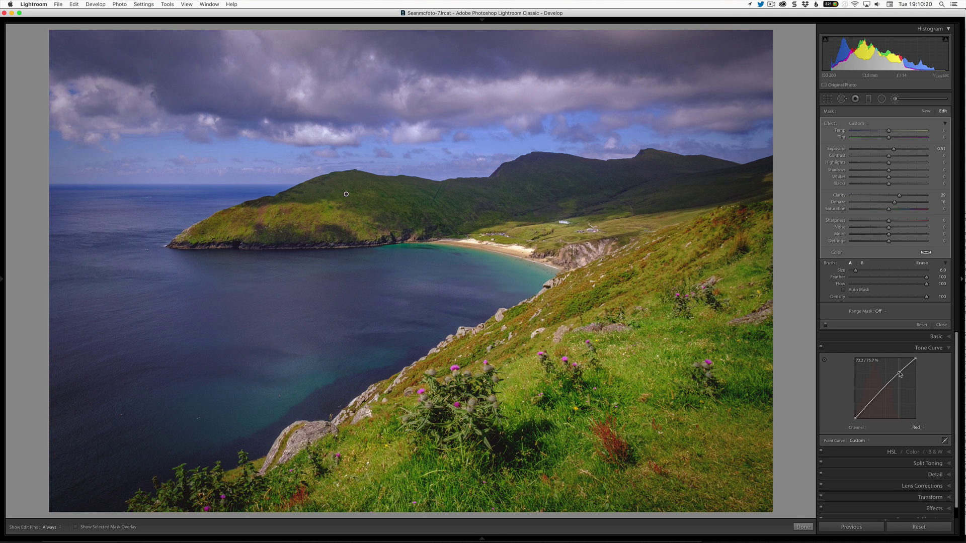
left_click(915, 428)
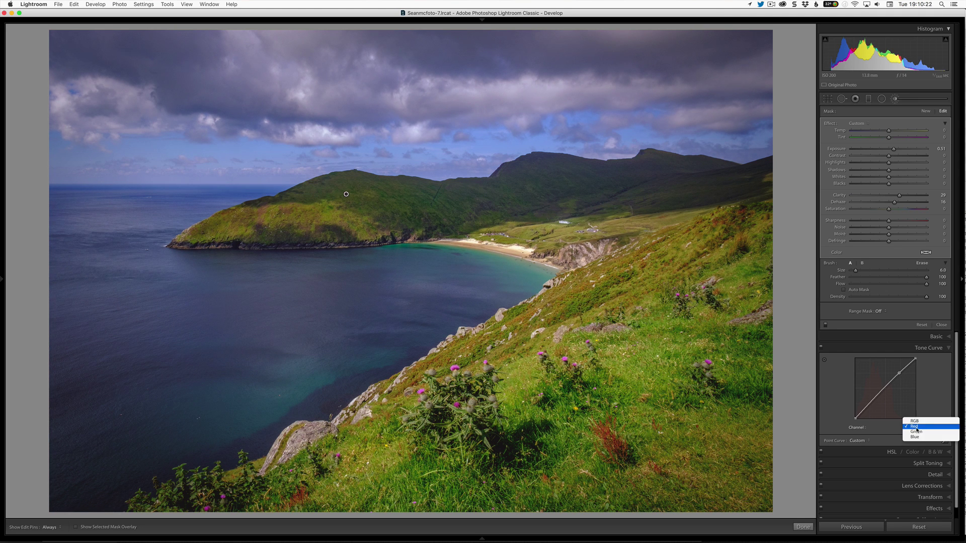
left_click(917, 437)
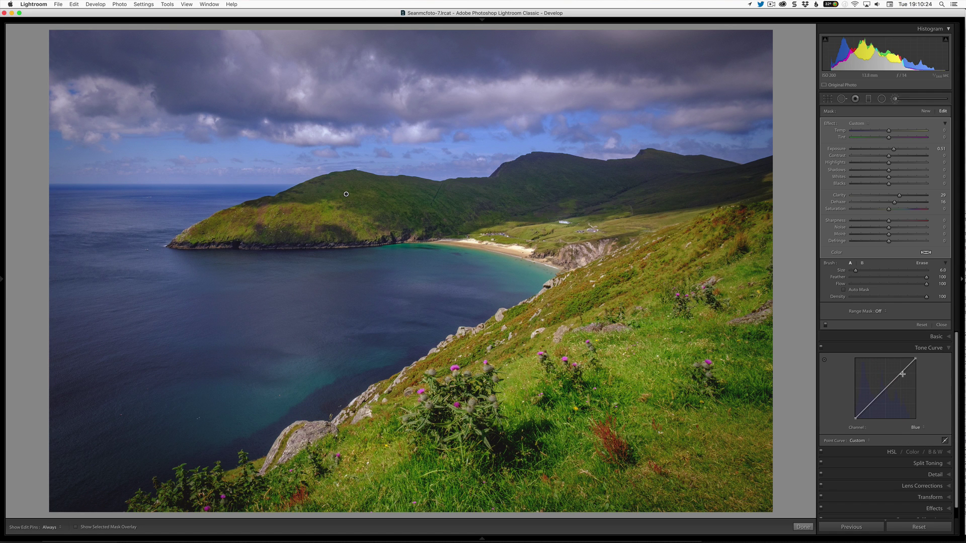
left_click_drag(903, 373, 904, 376)
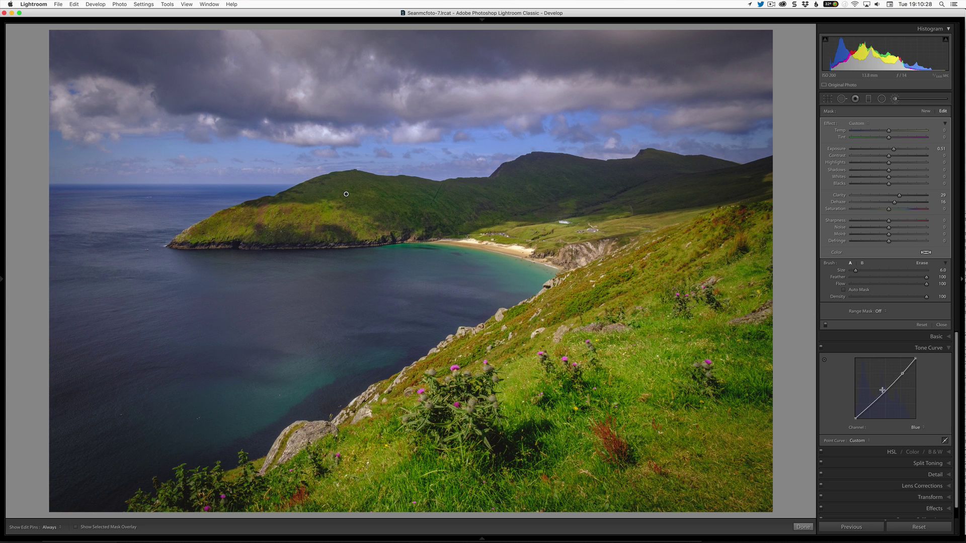
left_click(869, 405)
left_click_drag(870, 405, 869, 405)
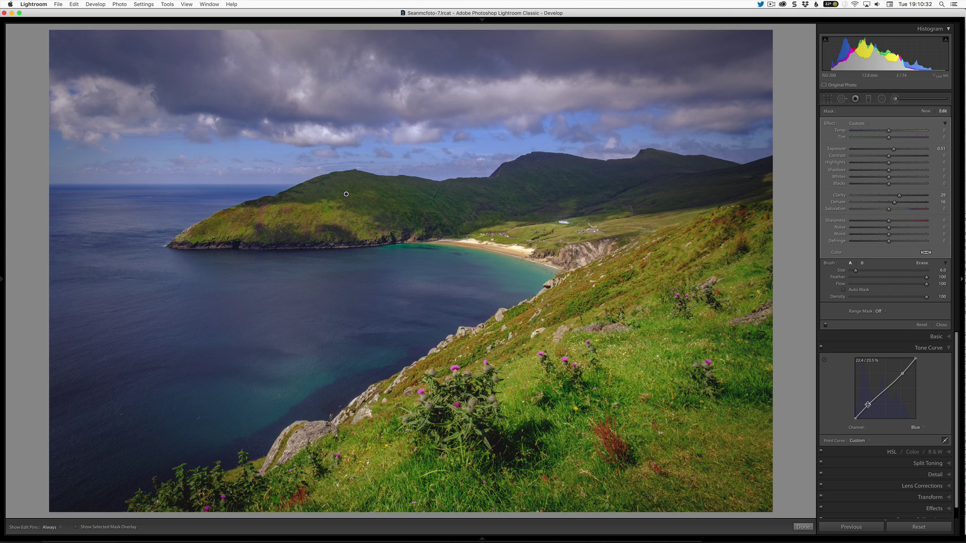
Step: Reset the point curve to Linear and compare the before and after views
left_click(859, 441)
left_click(859, 406)
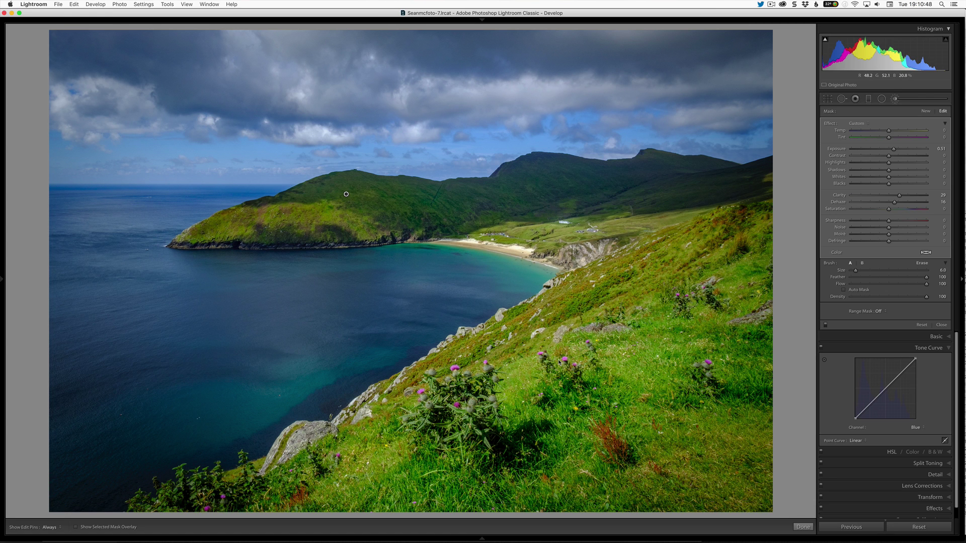
key("backslash")
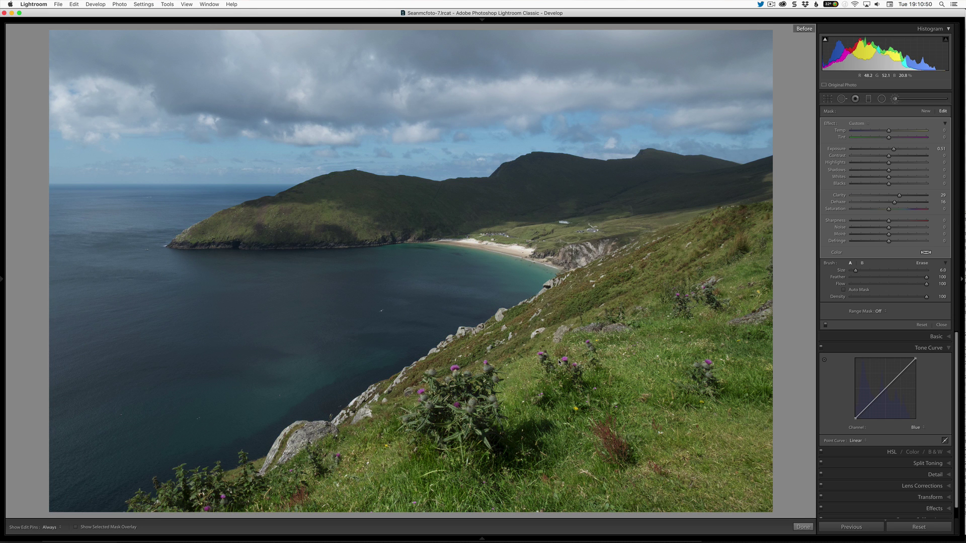
key("backslash")
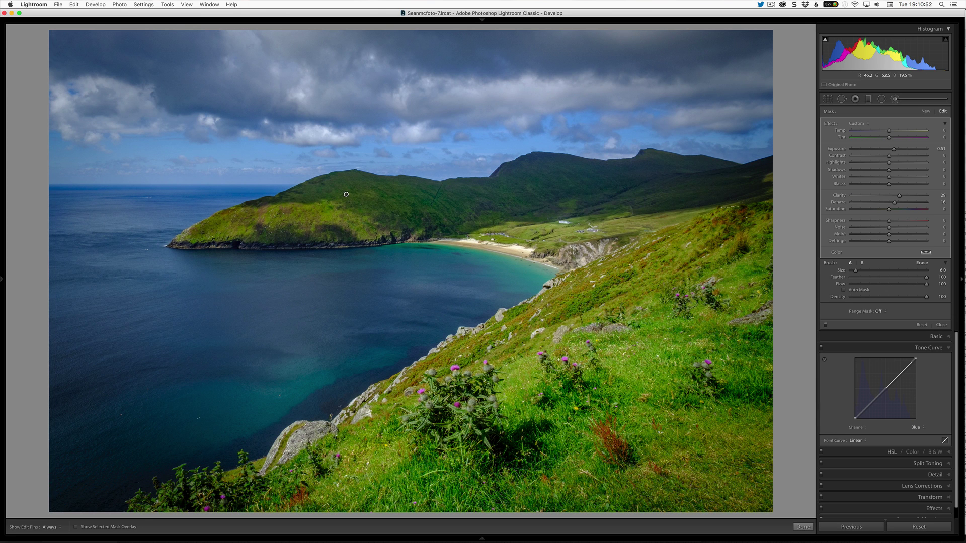